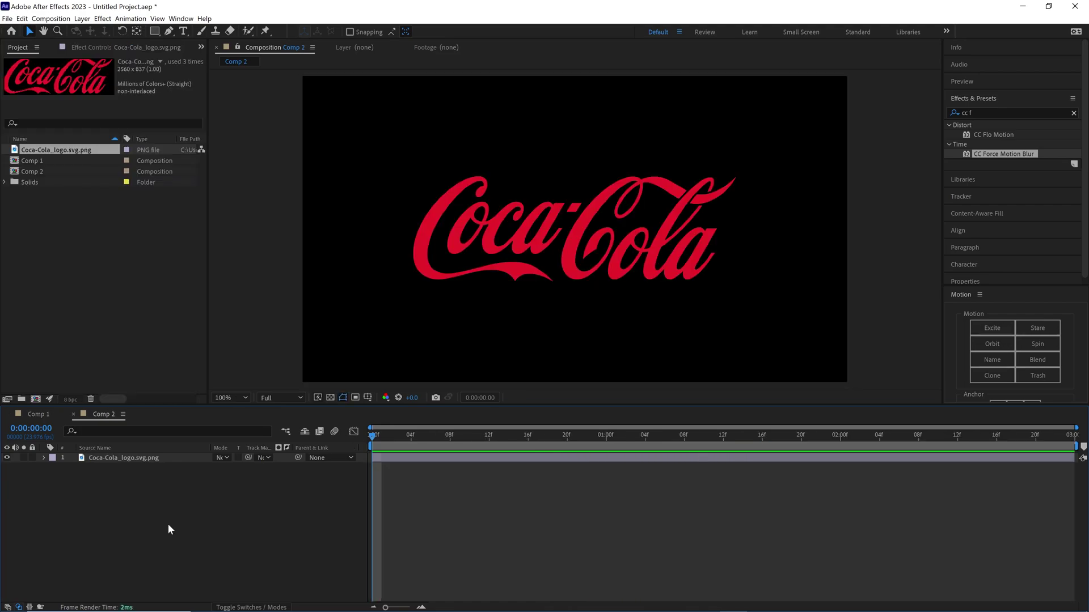
Duplicate the logo layer with Ctrl+D and select the top copy.
click(153, 459)
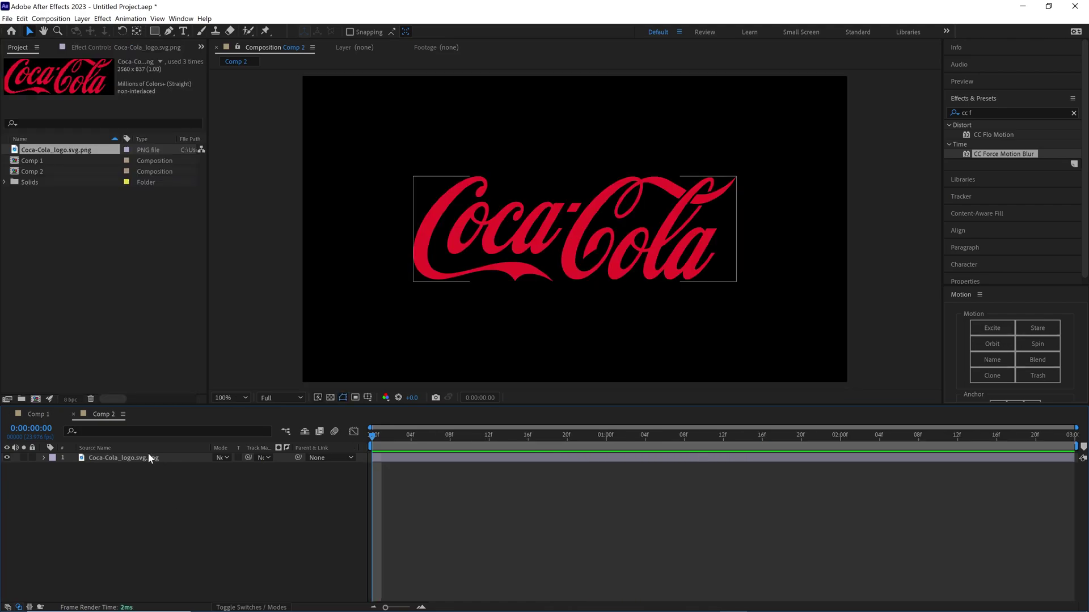
click(149, 457)
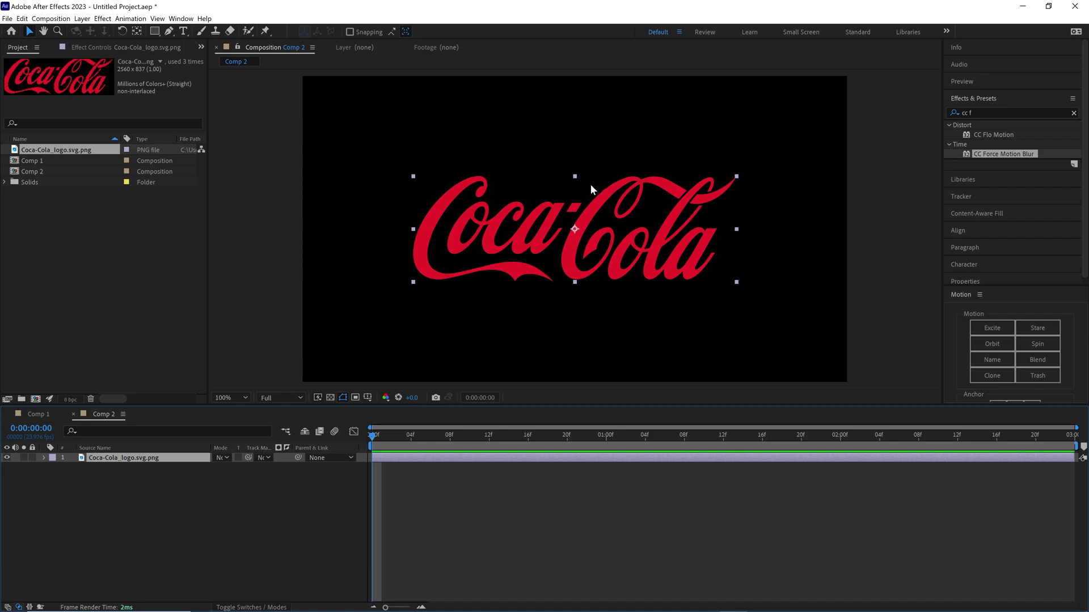
click(110, 514)
click(128, 458)
key(ctrl+d)
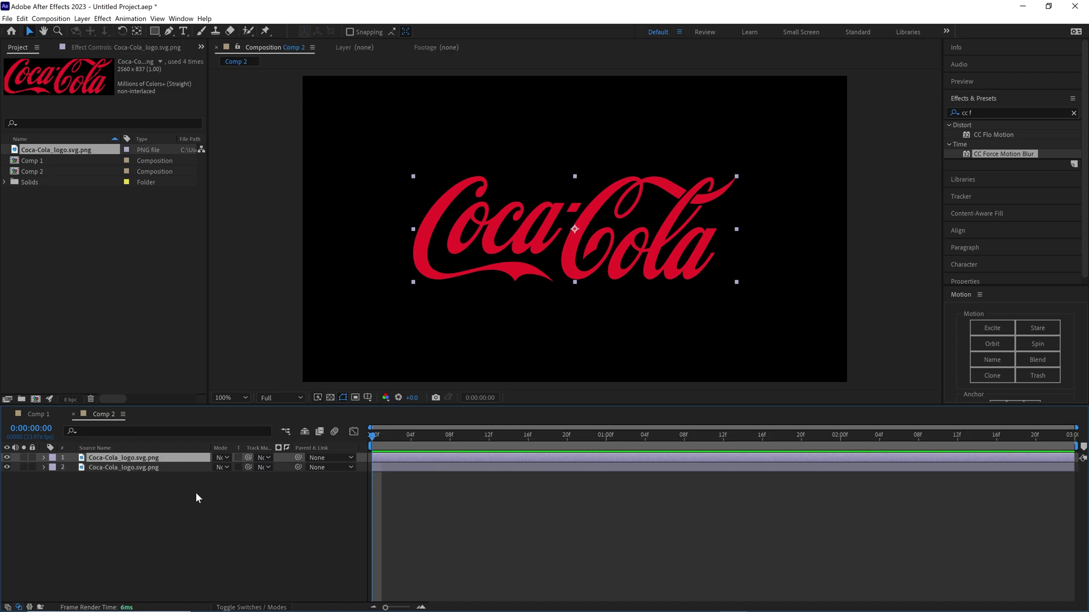
click(199, 522)
click(125, 458)
Auto-trace the top copy's current frame at 3 px tolerance, then hide the lower copy.
click(82, 19)
click(105, 322)
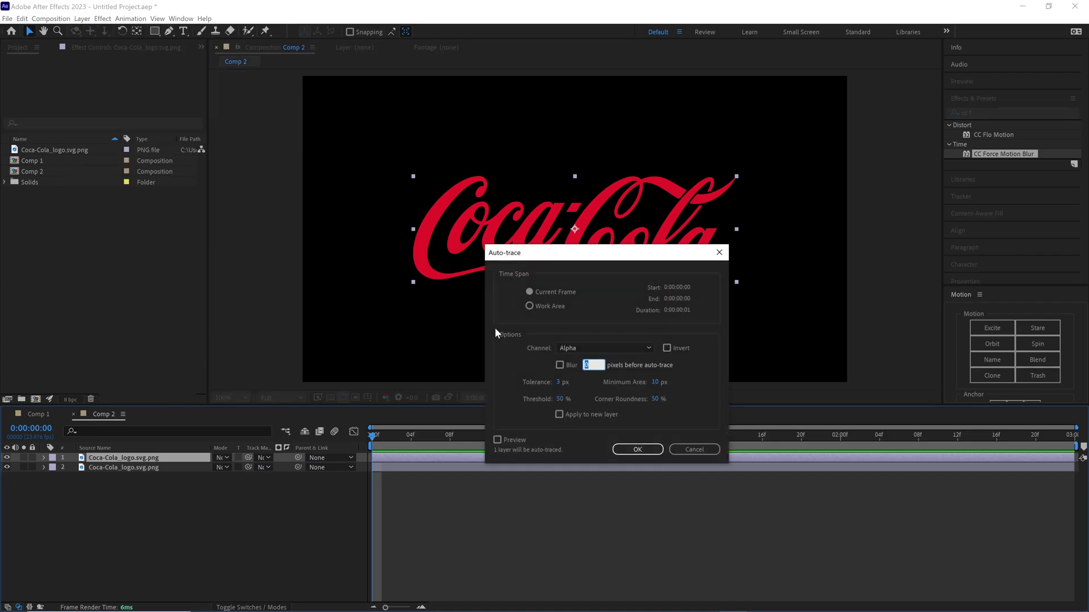
drag(596, 256, 525, 226)
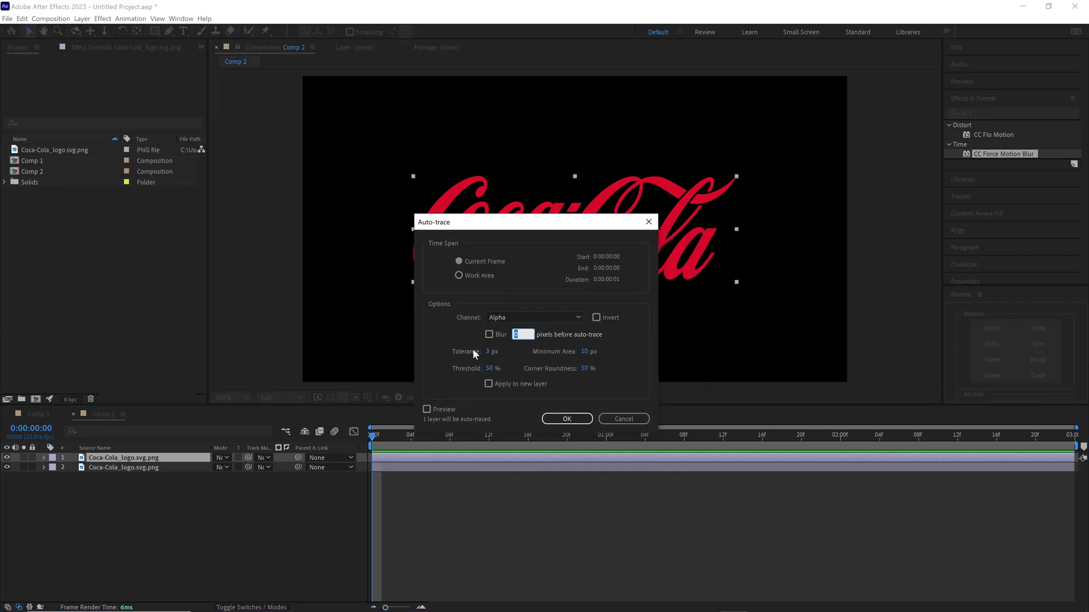
click(487, 351)
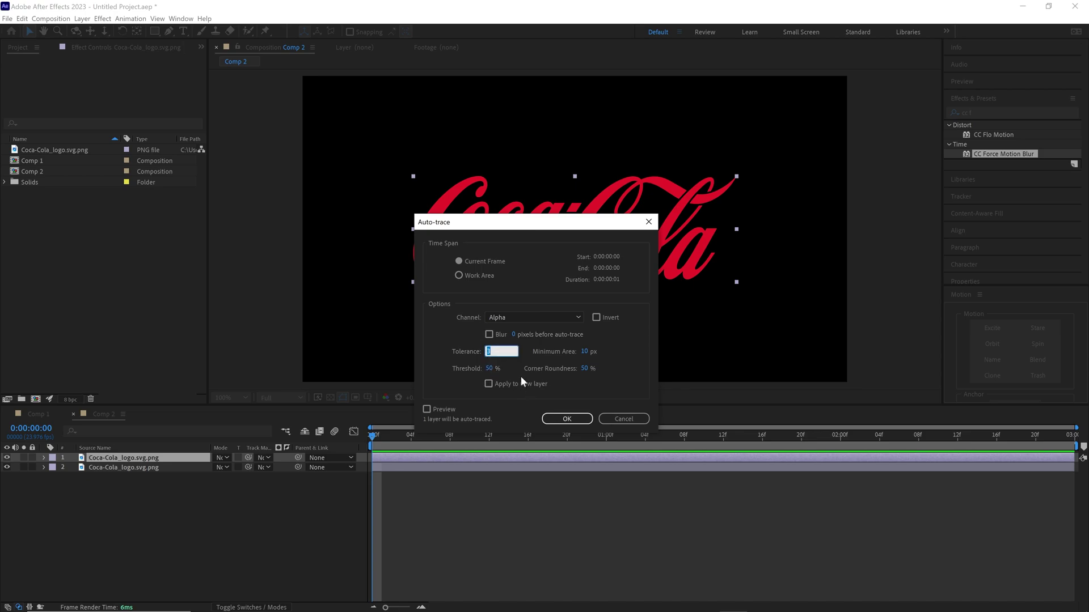
click(638, 370)
click(459, 262)
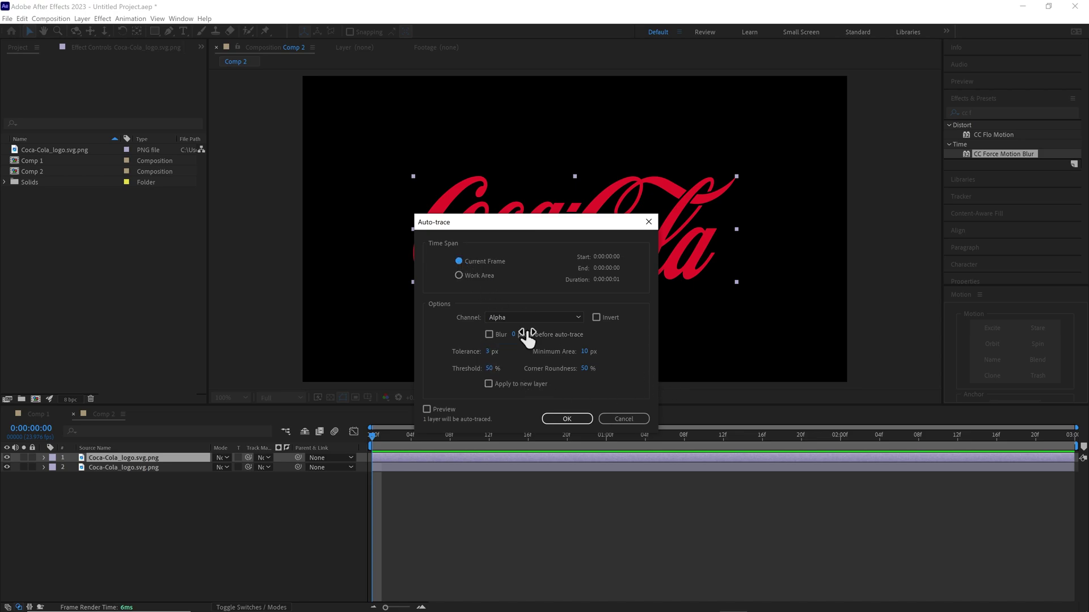
click(567, 419)
click(7, 467)
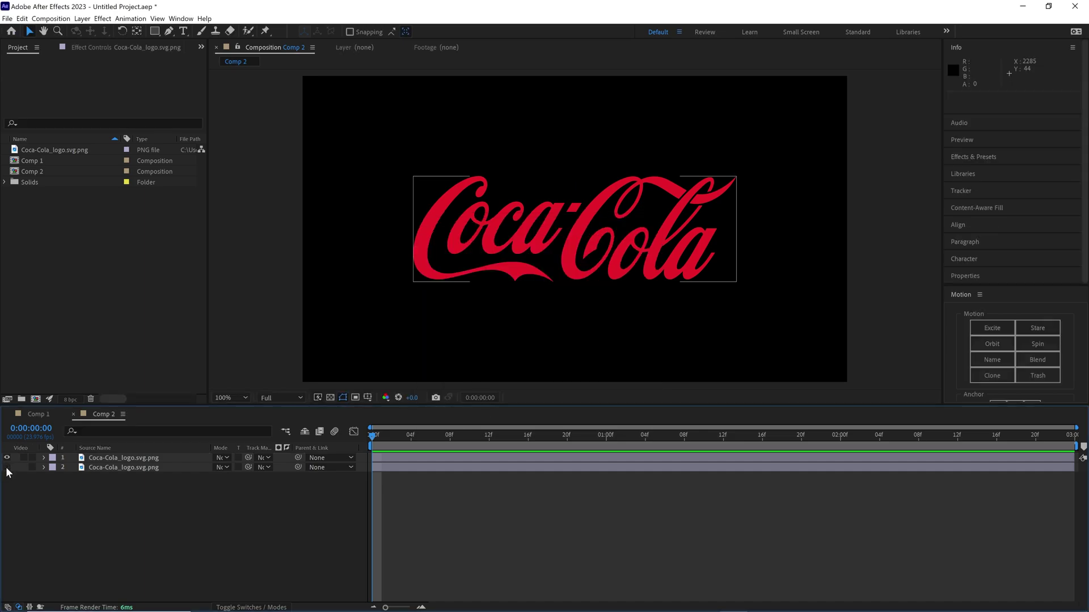
Apply the Generate > Stroke effect to the traced top logo layer.
click(140, 460)
click(95, 539)
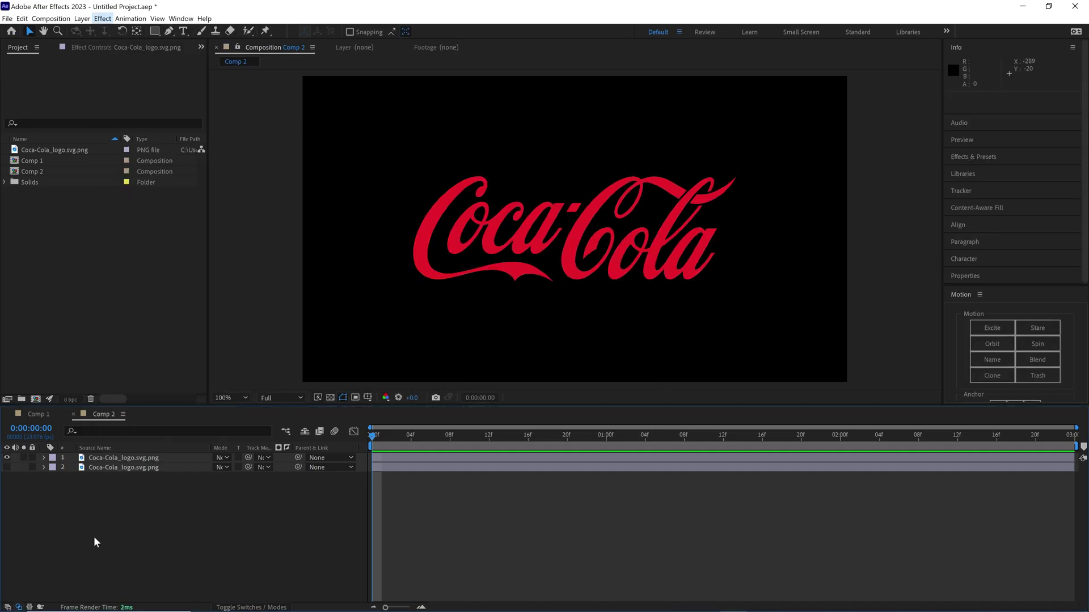
click(142, 460)
click(102, 19)
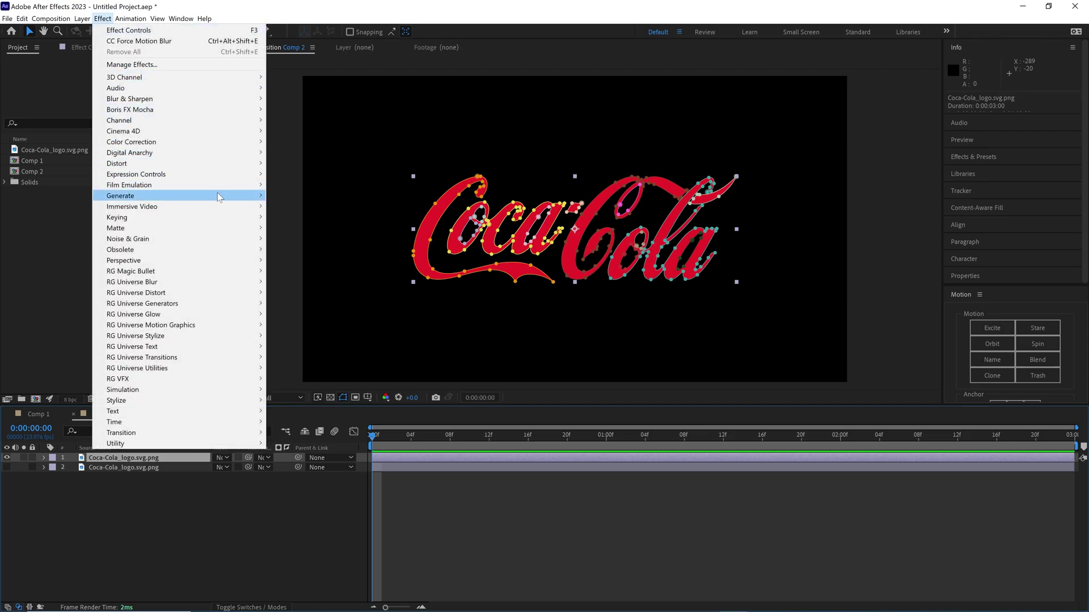
mouse_move(218, 196)
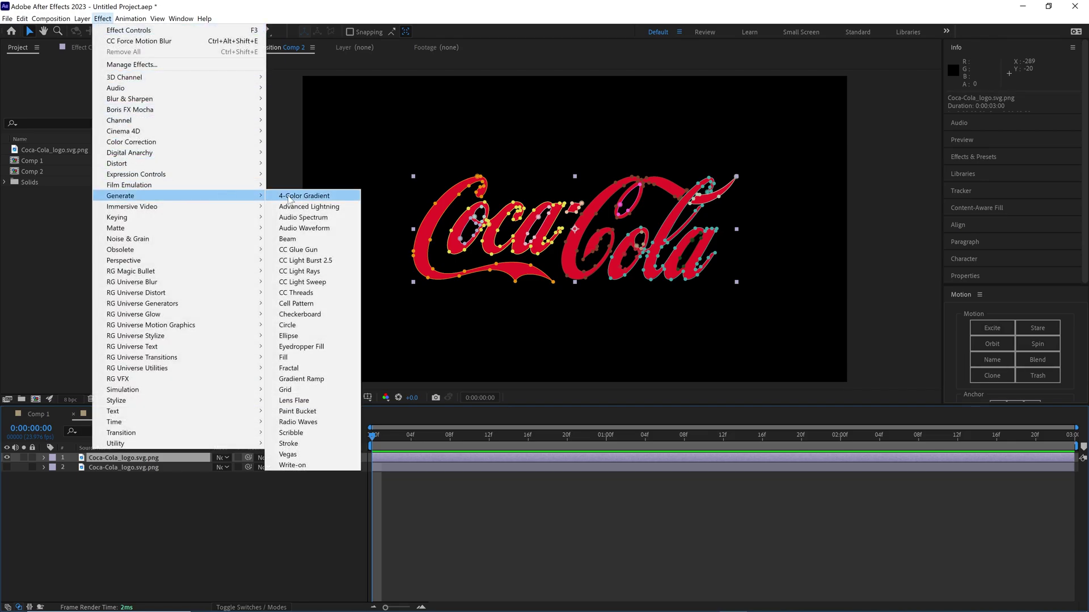
click(290, 444)
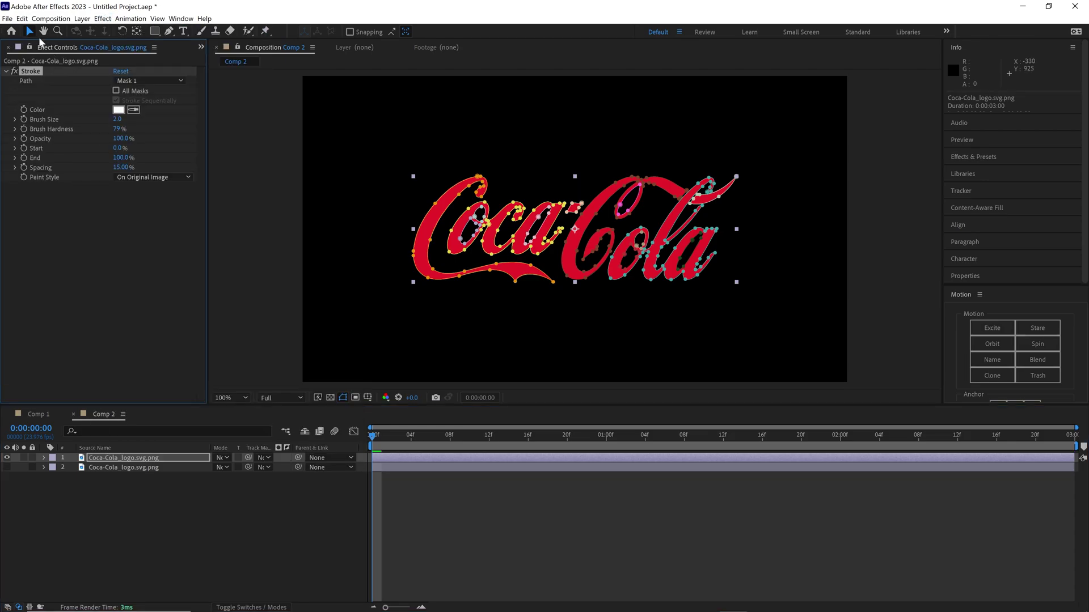
Set the stroke to the logo's red on all masks, sequential, painted On Transparent.
click(134, 110)
click(432, 223)
click(117, 90)
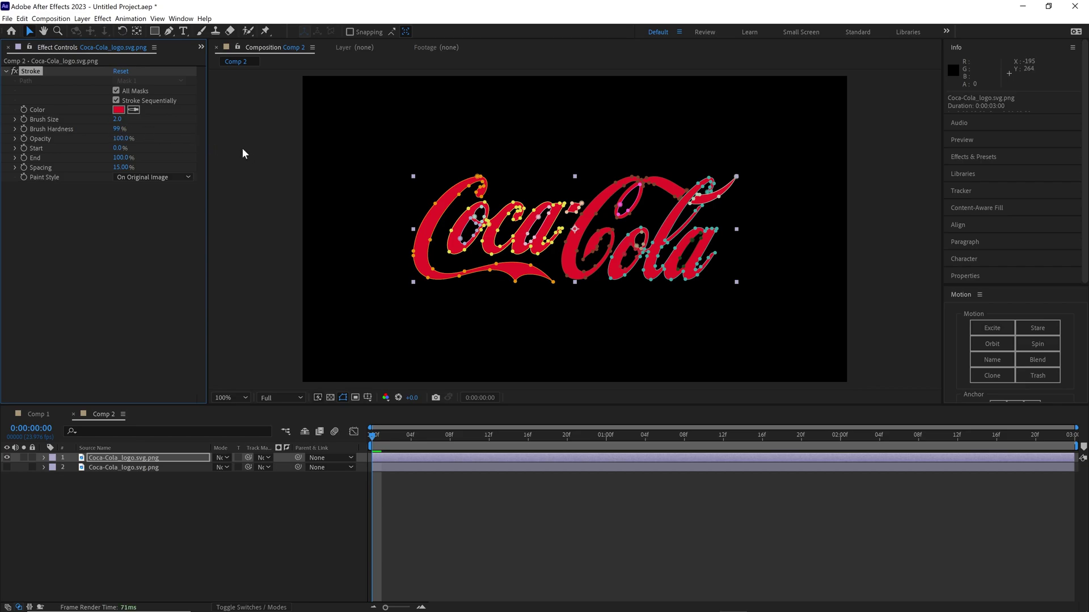
click(83, 180)
click(146, 179)
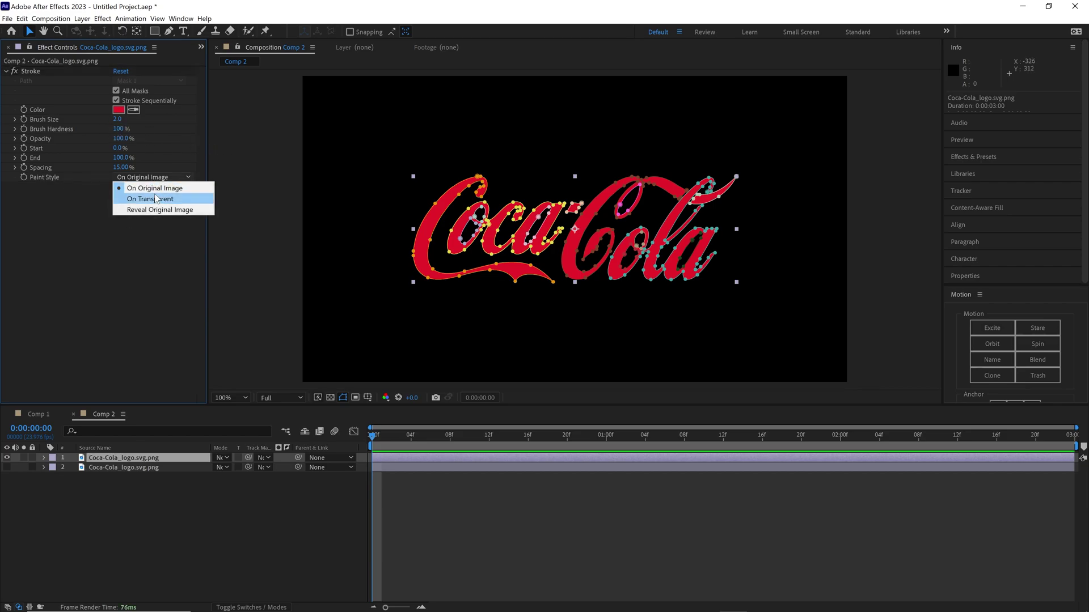
click(151, 195)
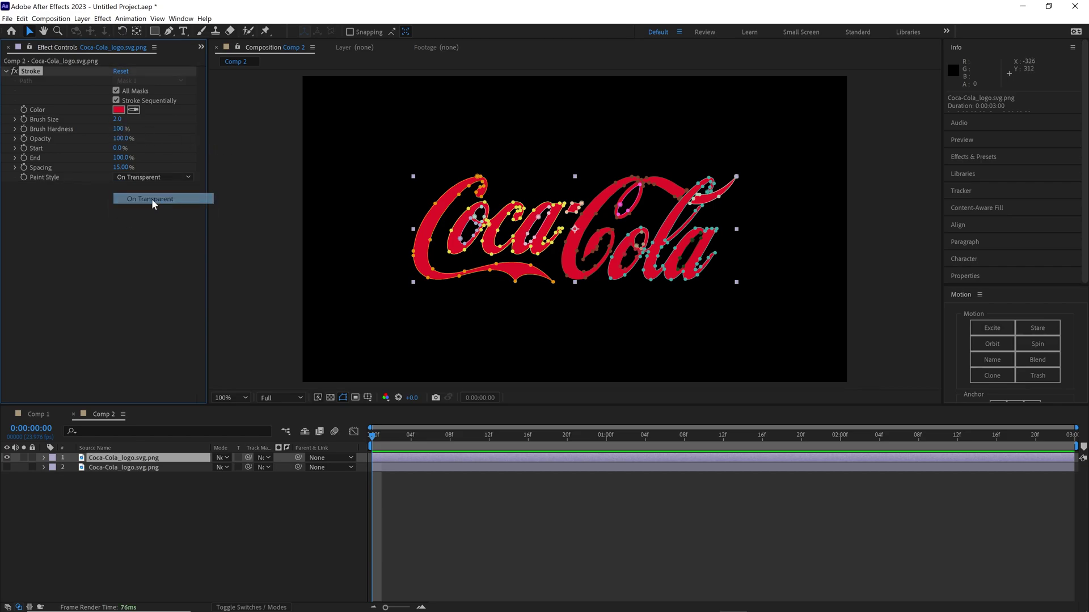
Set the stroke's brush size to 4.
click(516, 539)
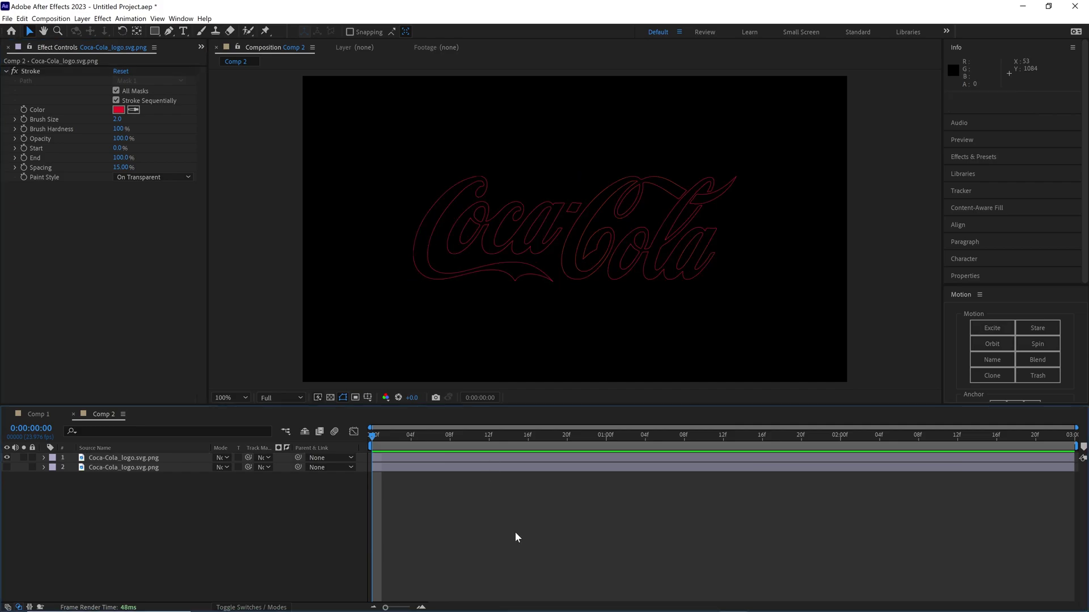
click(106, 457)
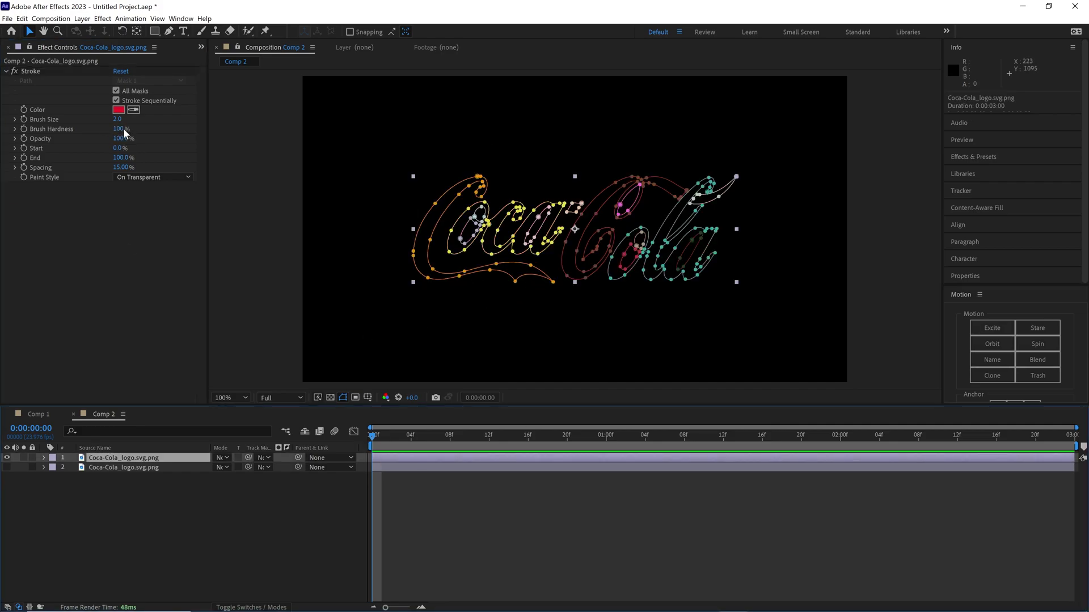
click(118, 119)
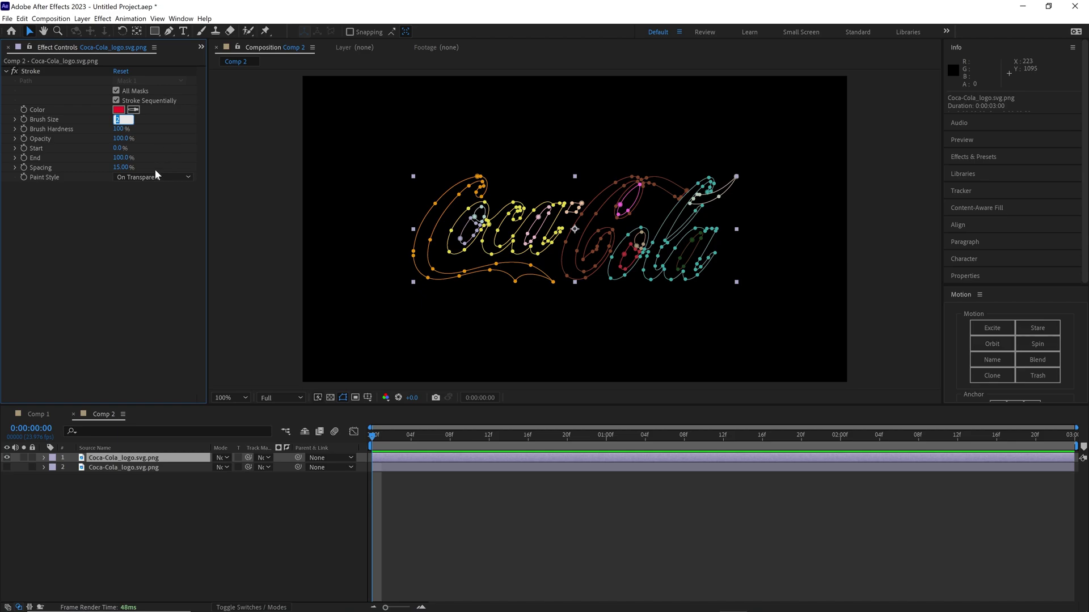
text(4)
click(270, 539)
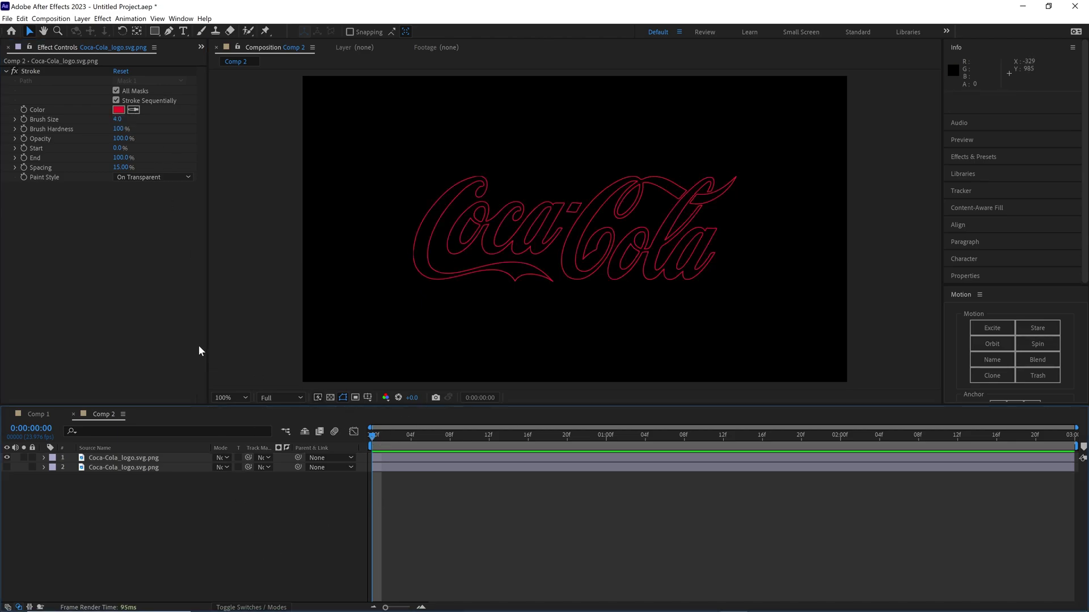
Keyframe the Stroke End value and move that keyframe to about 3 seconds.
click(24, 157)
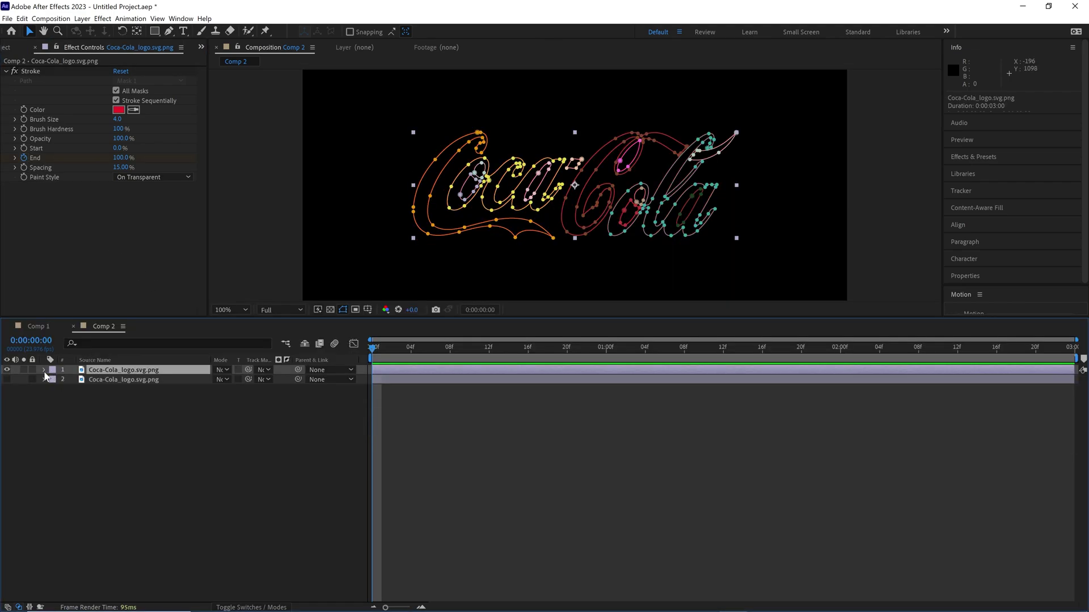
click(44, 372)
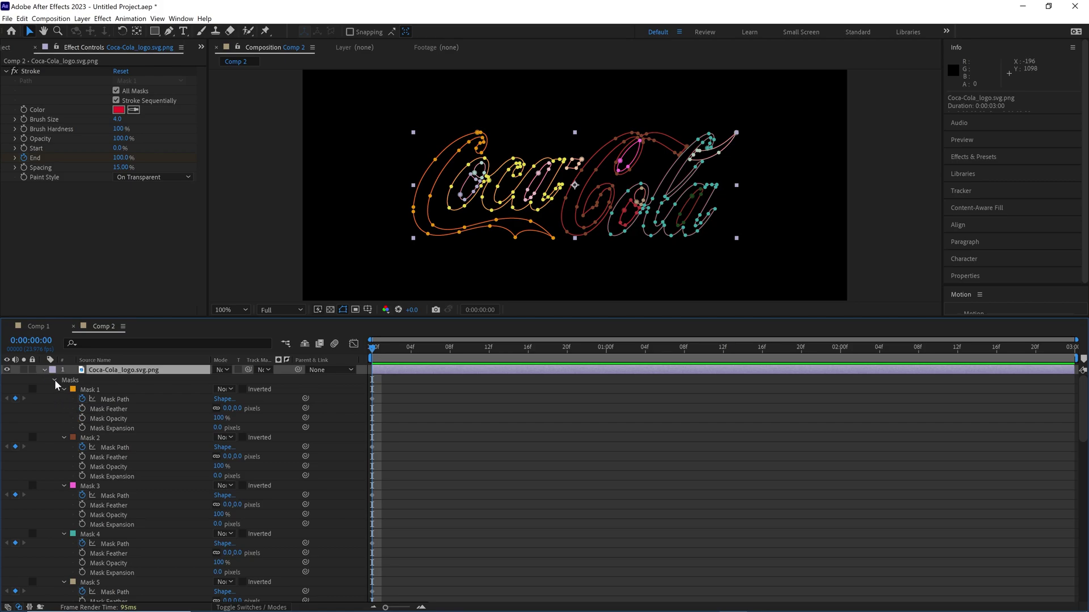
click(55, 382)
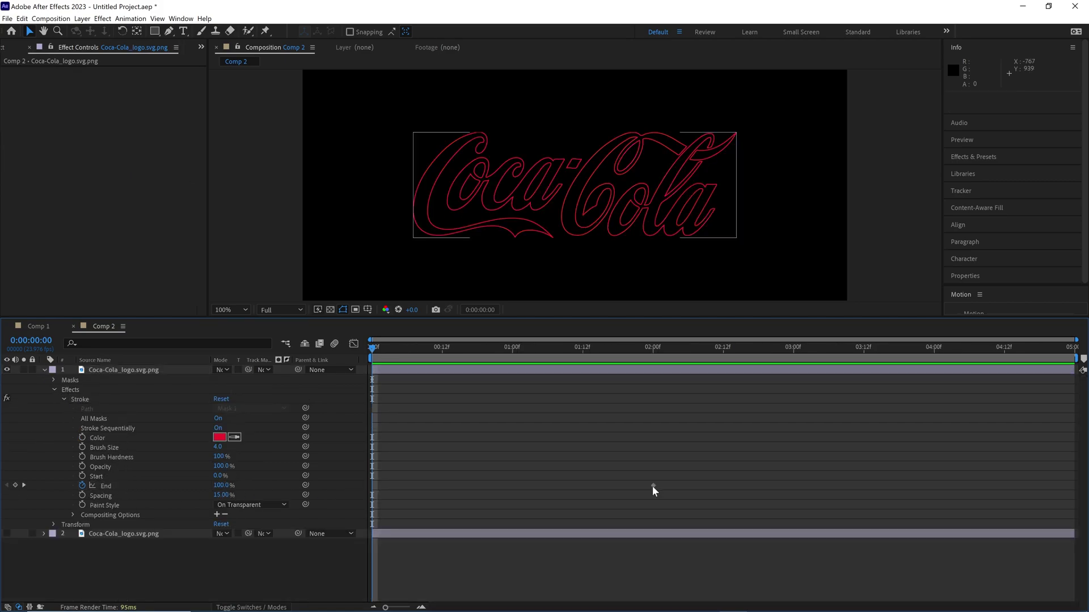
click(711, 486)
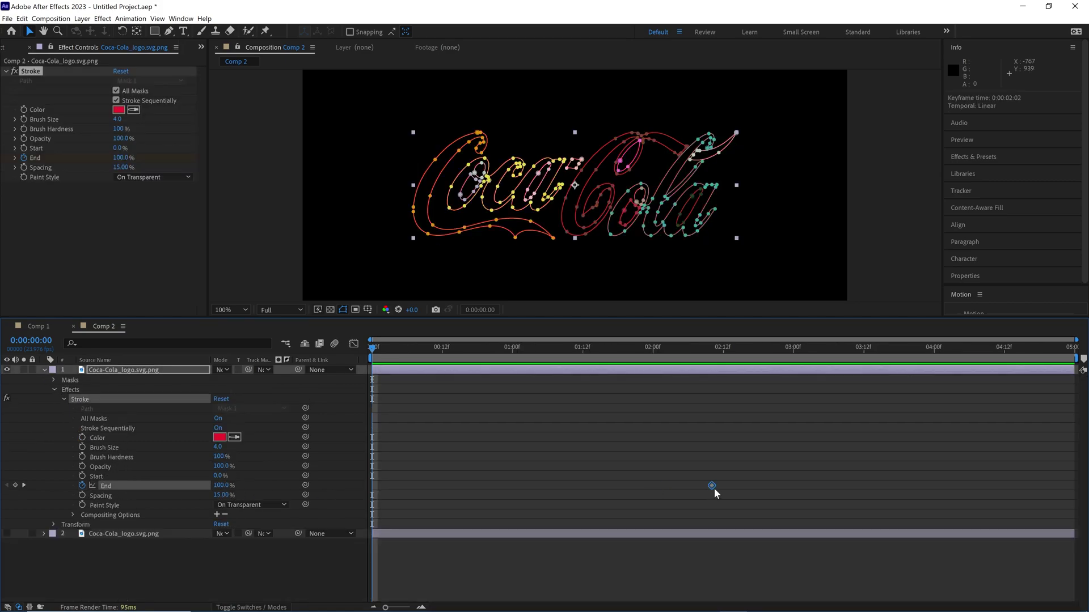
drag(711, 486, 823, 485)
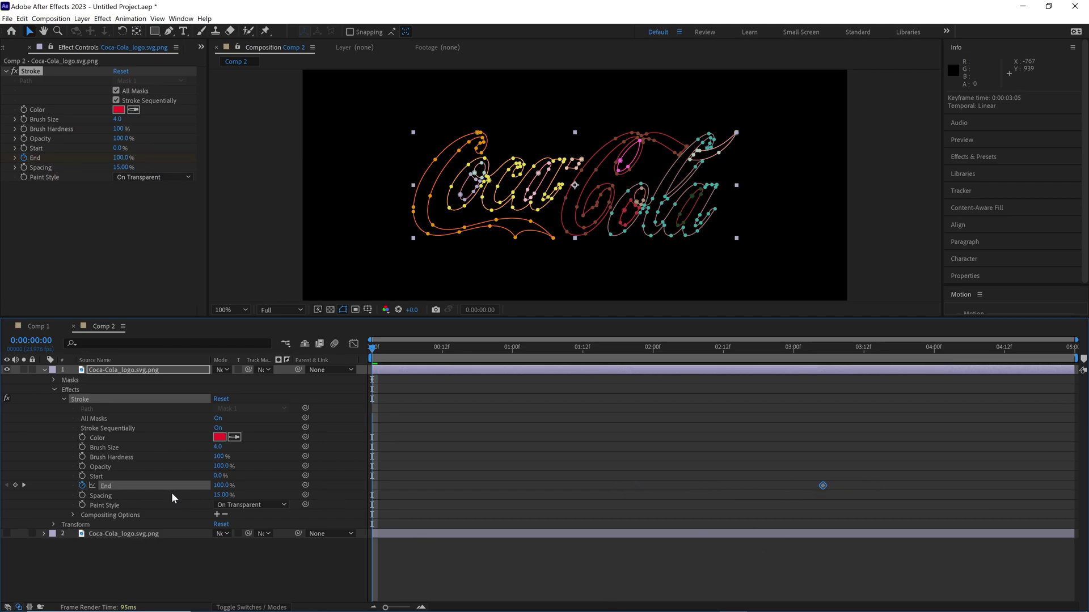
Set End to 0% at the first frame so the outline writes on.
click(221, 486)
text(0)
key(Return)
click(277, 586)
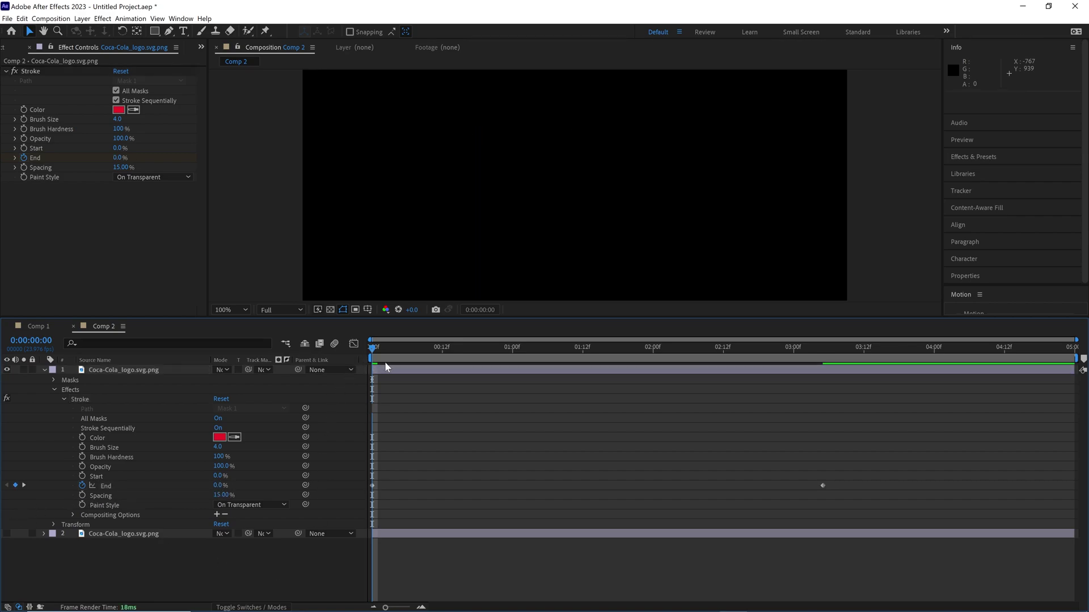
drag(372, 350, 806, 397)
Easy Ease both End keyframes and steepen their influence handles in the speed graph.
drag(900, 458, 355, 521)
right_click(372, 485)
mouse_move(417, 481)
click(523, 513)
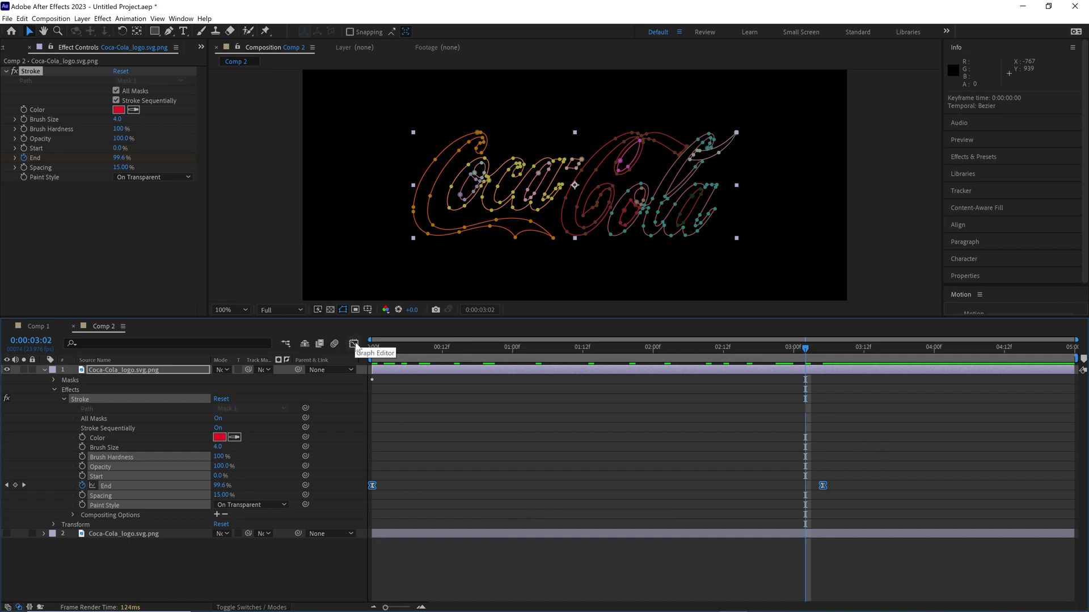
click(353, 344)
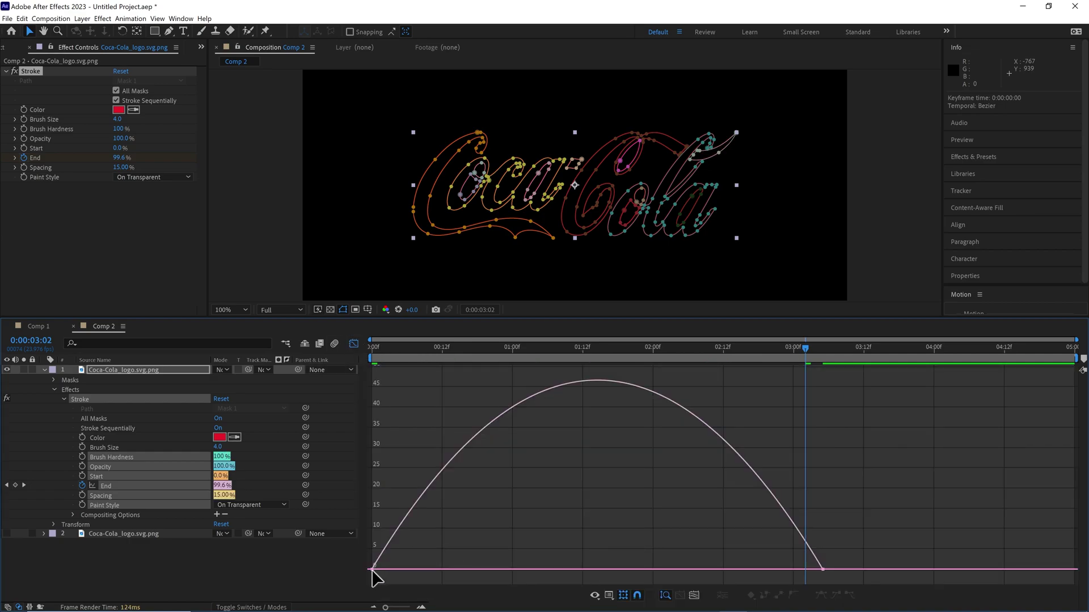
drag(372, 570, 543, 568)
drag(748, 569, 634, 562)
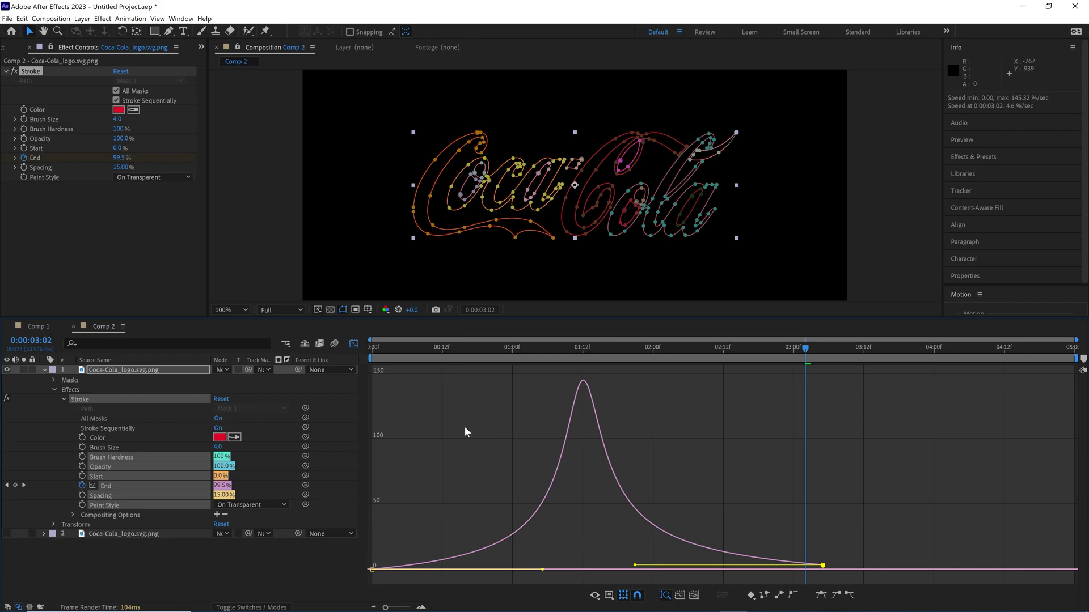
click(353, 344)
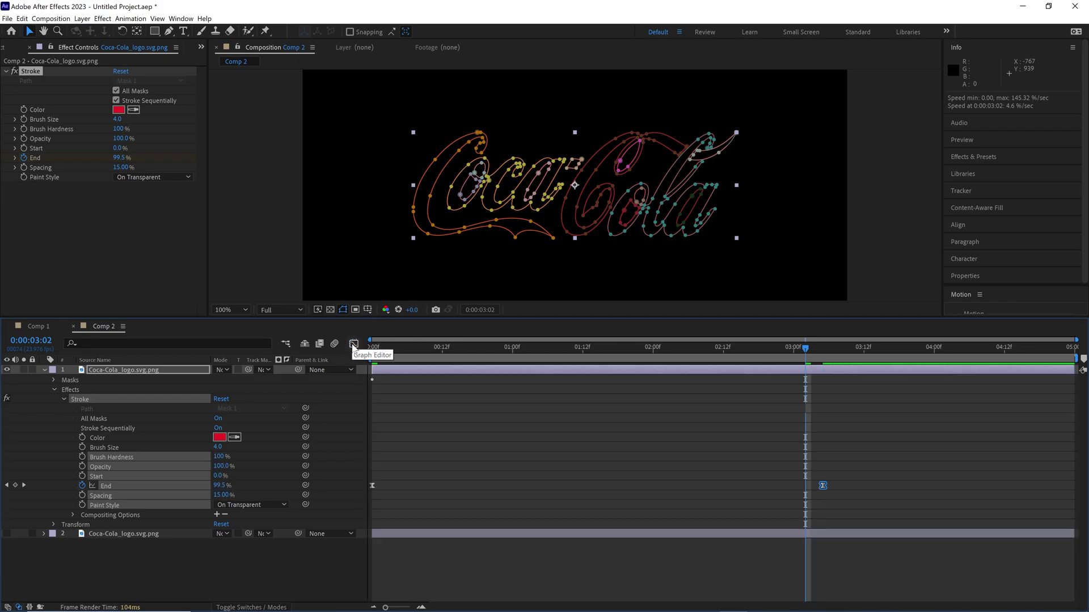
Add a new Adjustment Layer above the logo layers.
click(278, 563)
right_click(275, 560)
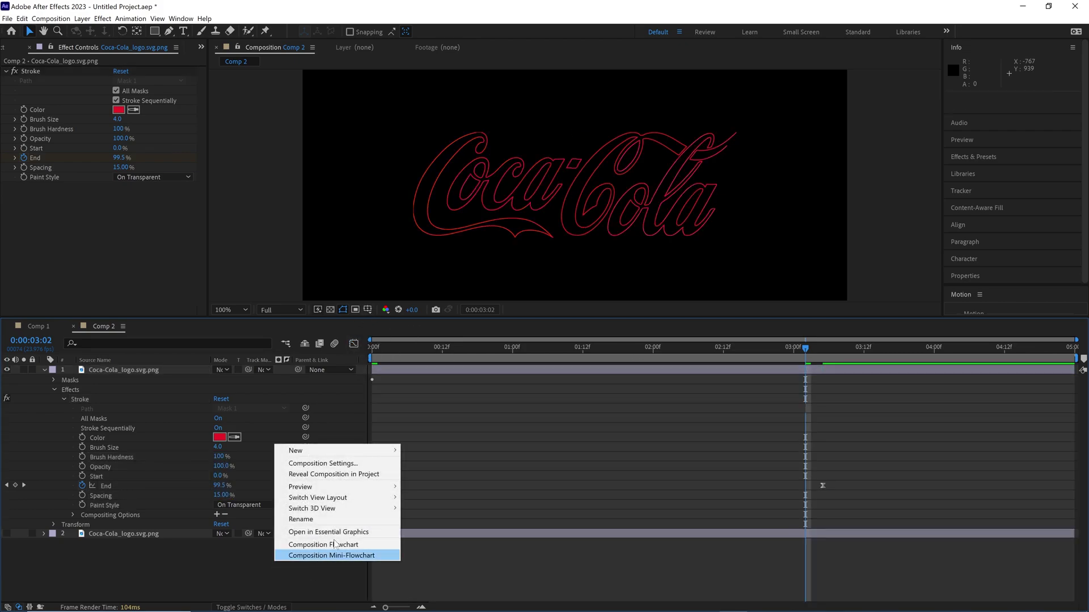
mouse_move(306, 451)
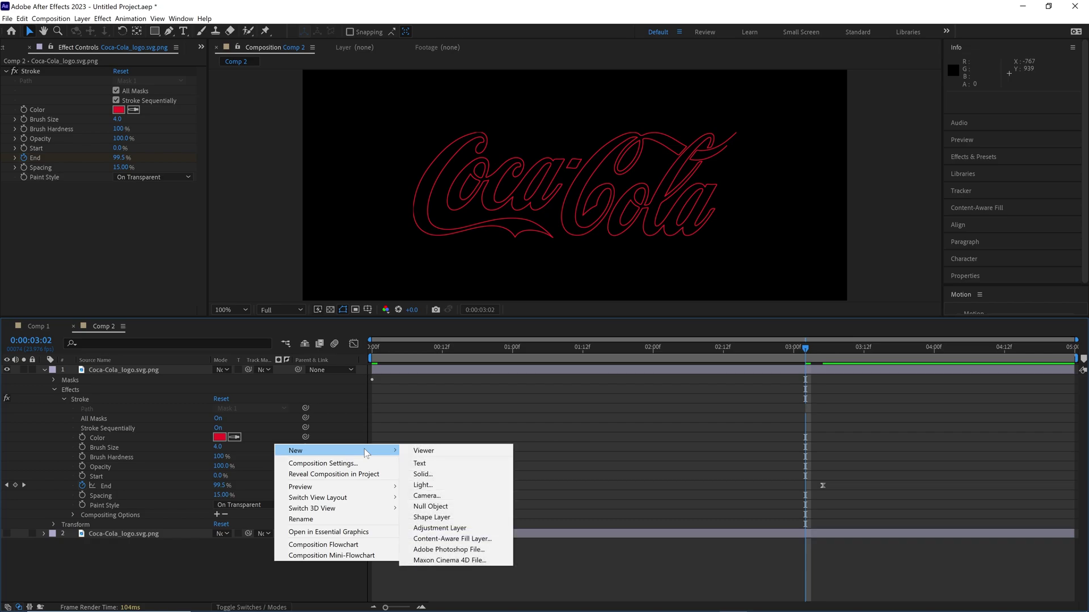
click(442, 528)
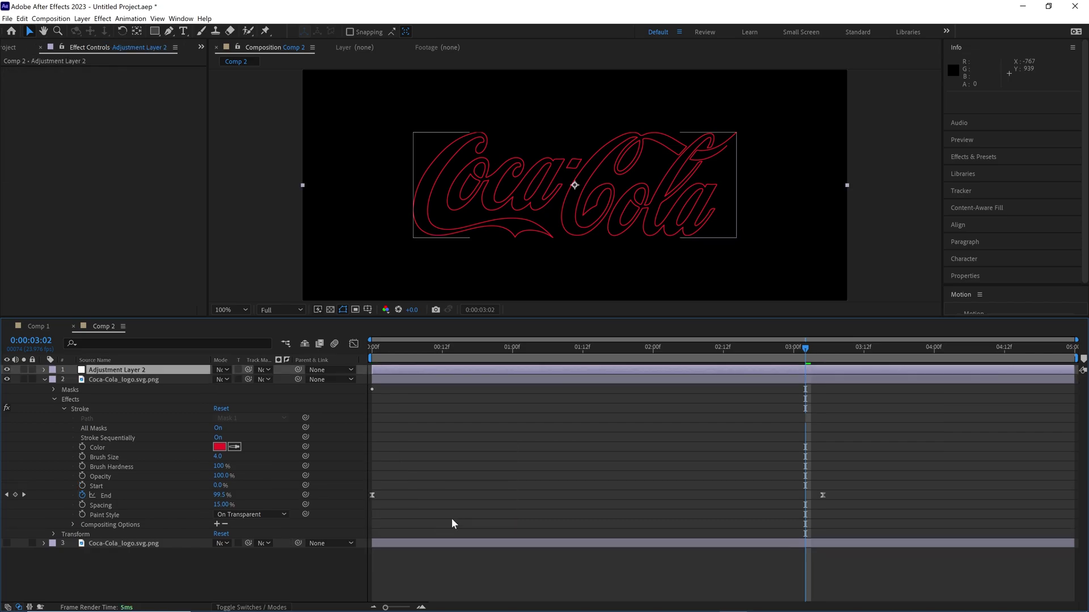
Apply CC Force Motion Blur to the adjustment layer and check it at 0:00:01:07, 200%.
click(988, 156)
click(977, 112)
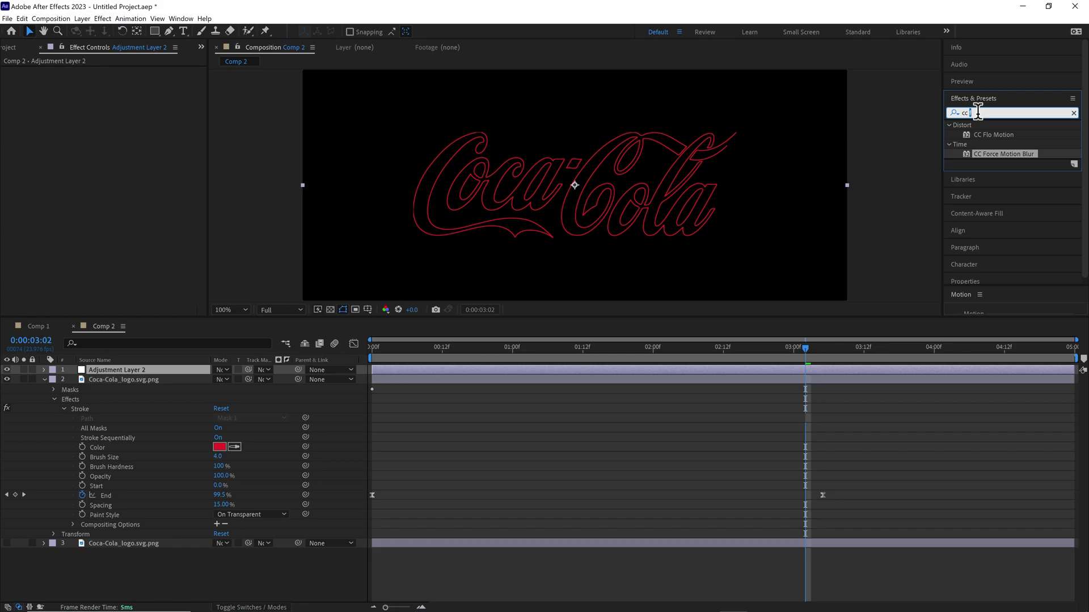
drag(993, 155, 138, 373)
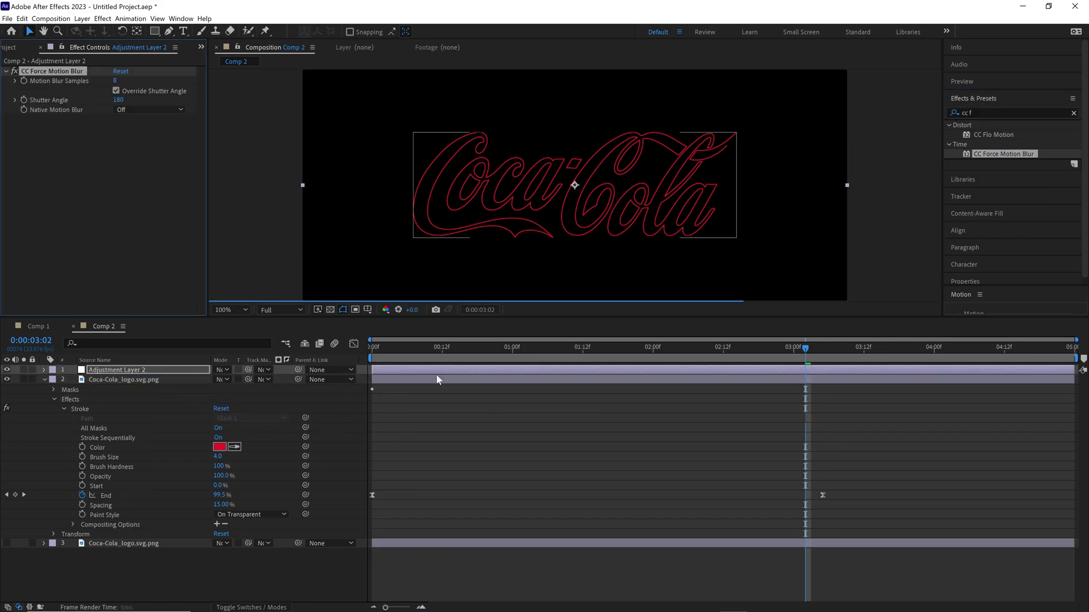
click(556, 358)
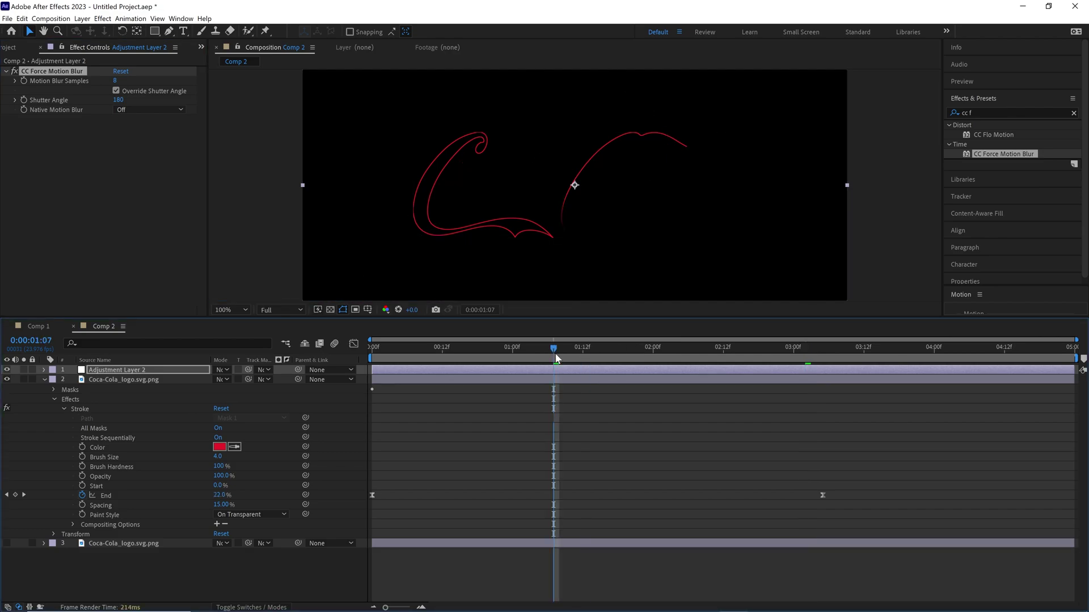
key(period)
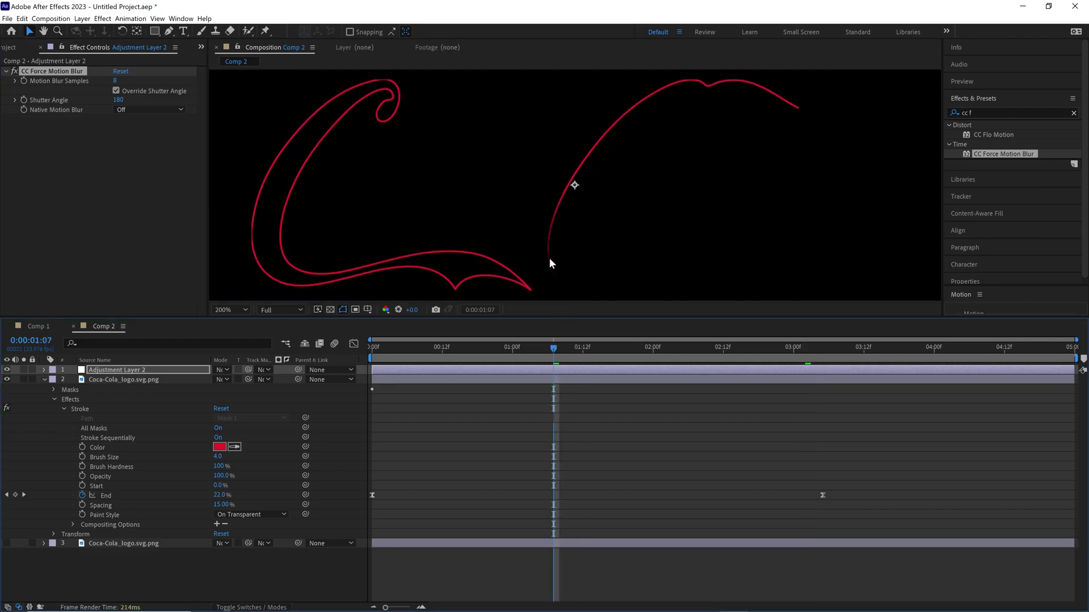
click(7, 370)
click(6, 370)
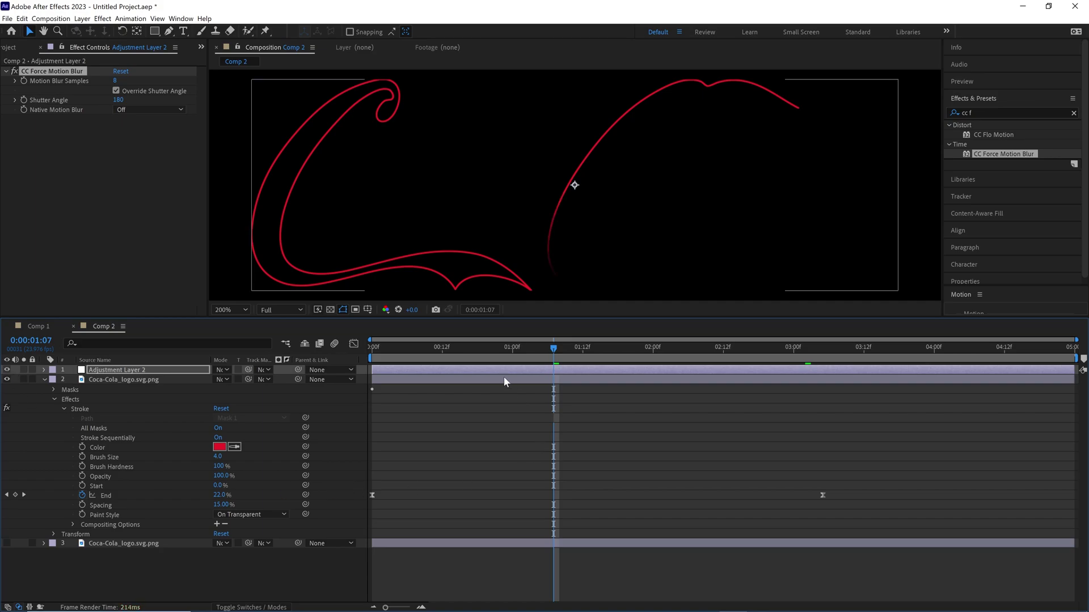
Show layer 3's solid logo and keyframe Opacity from 0% at 0:00:01:07 to 100% at the end.
click(42, 379)
click(118, 438)
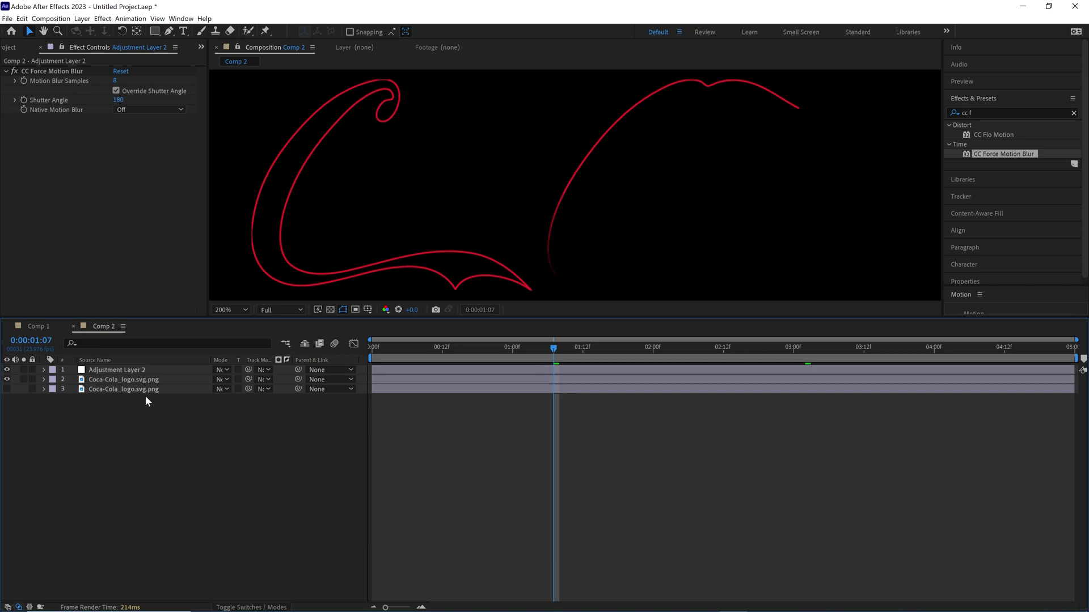
click(97, 391)
click(7, 389)
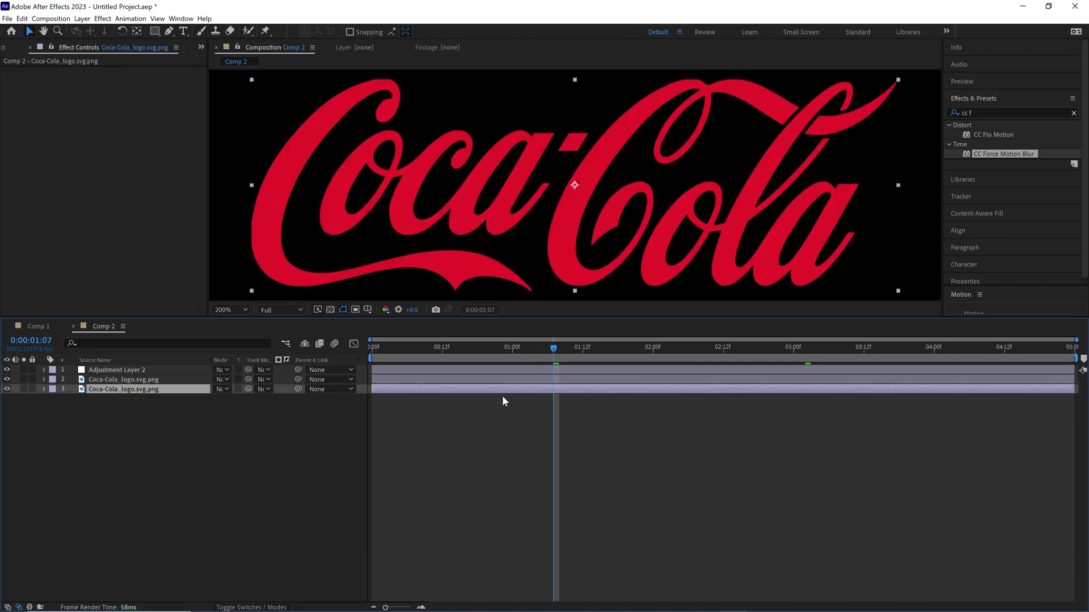
key(t)
click(72, 399)
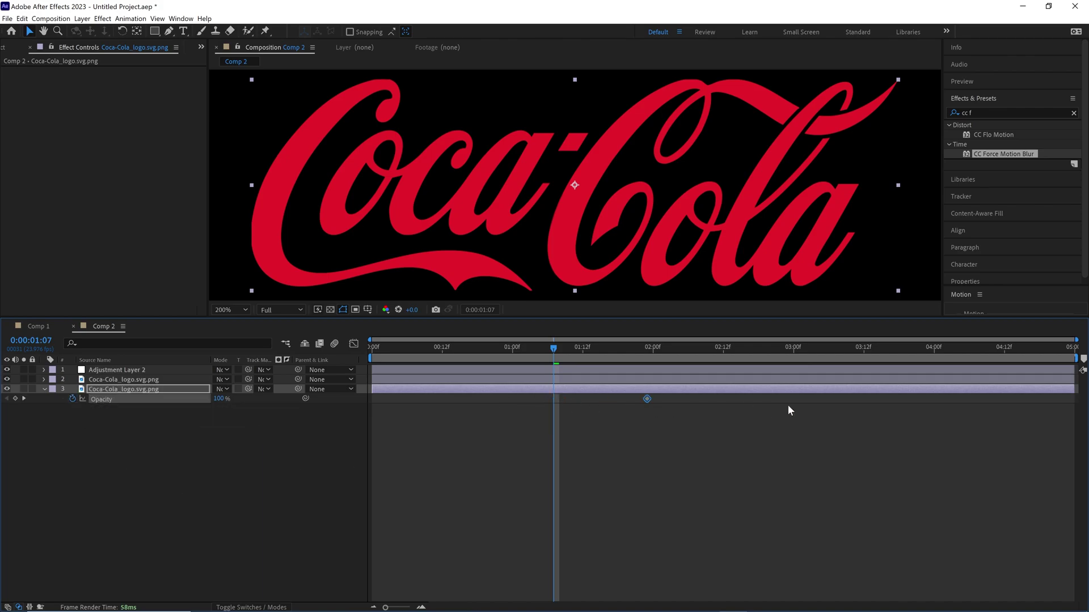
drag(740, 398, 1068, 399)
drag(219, 401, 4, 439)
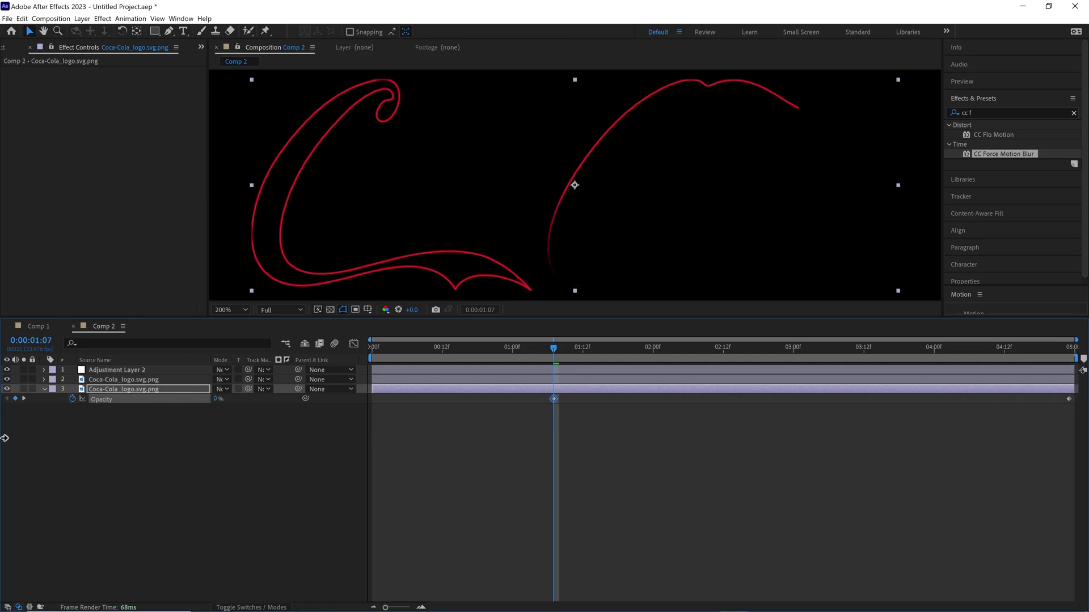
Apply Easy Ease Out to the first Opacity keyframe and Easy Ease In to the last.
right_click(553, 400)
mouse_move(669, 541)
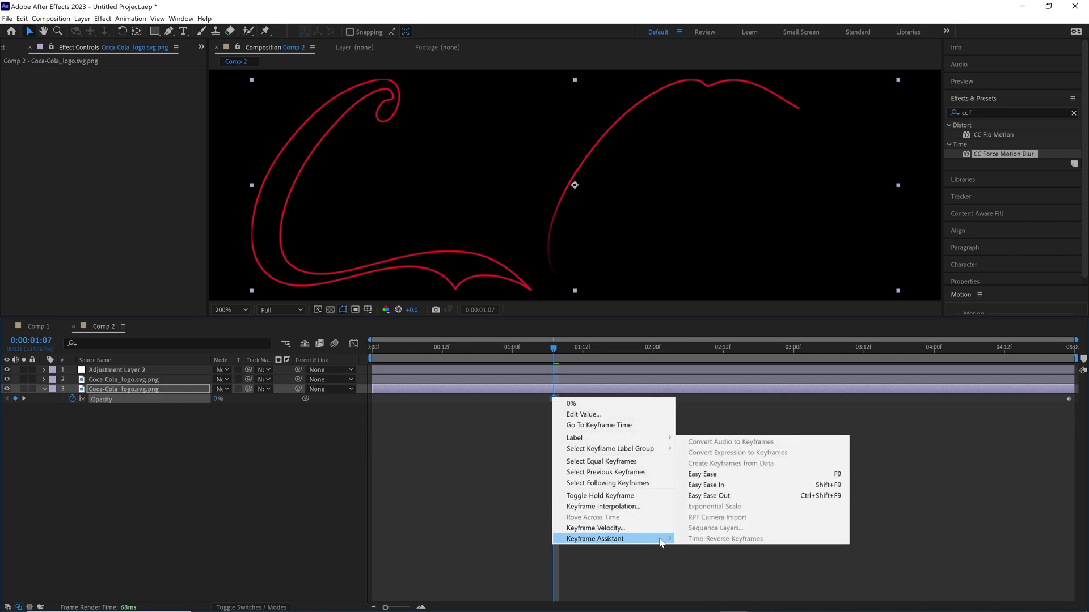
click(706, 495)
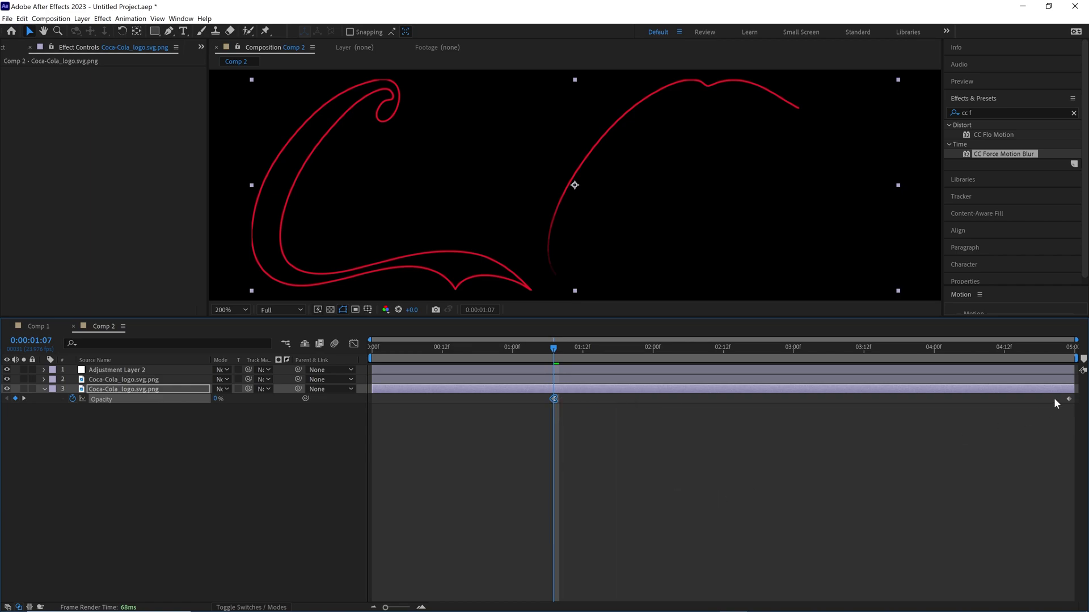
right_click(1068, 399)
mouse_move(1012, 541)
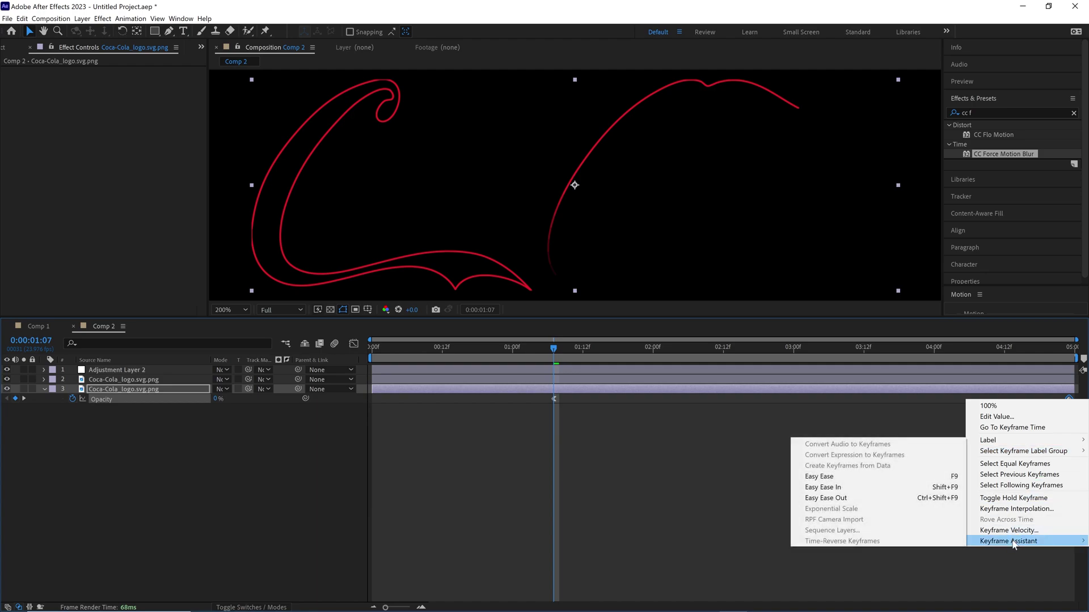
click(827, 489)
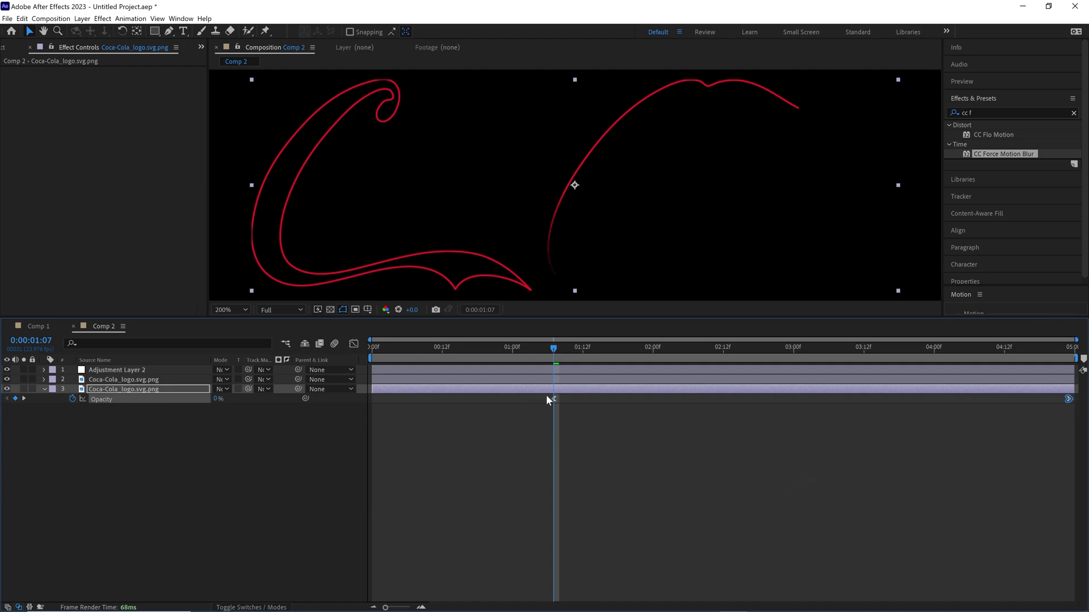
Move the Opacity keyframes to about 03:01 and 03:20, after the stroke finishes.
drag(553, 397, 926, 417)
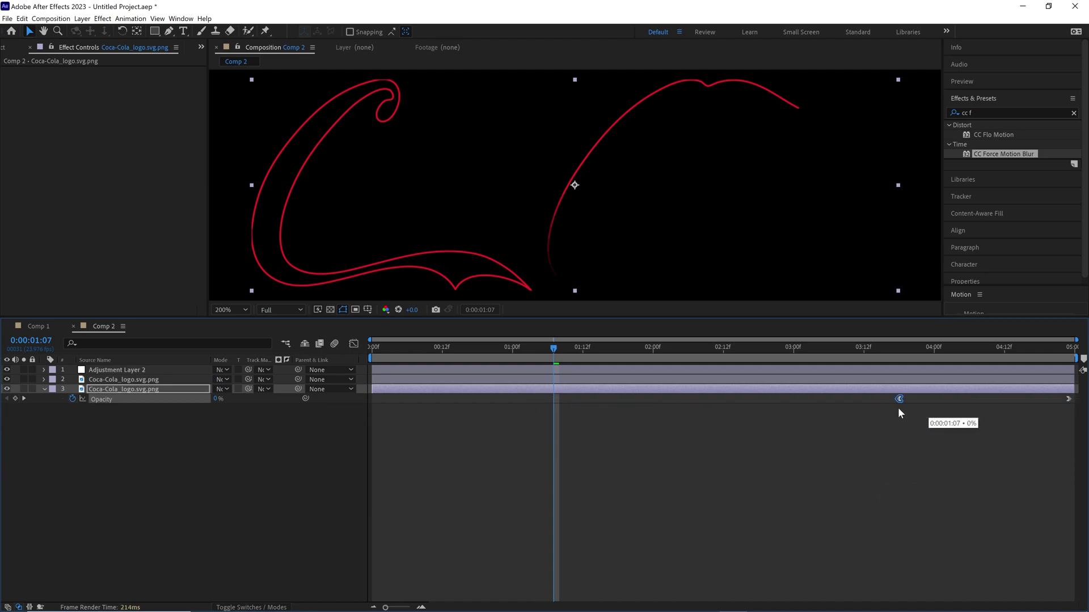
drag(860, 407, 859, 407)
click(47, 380)
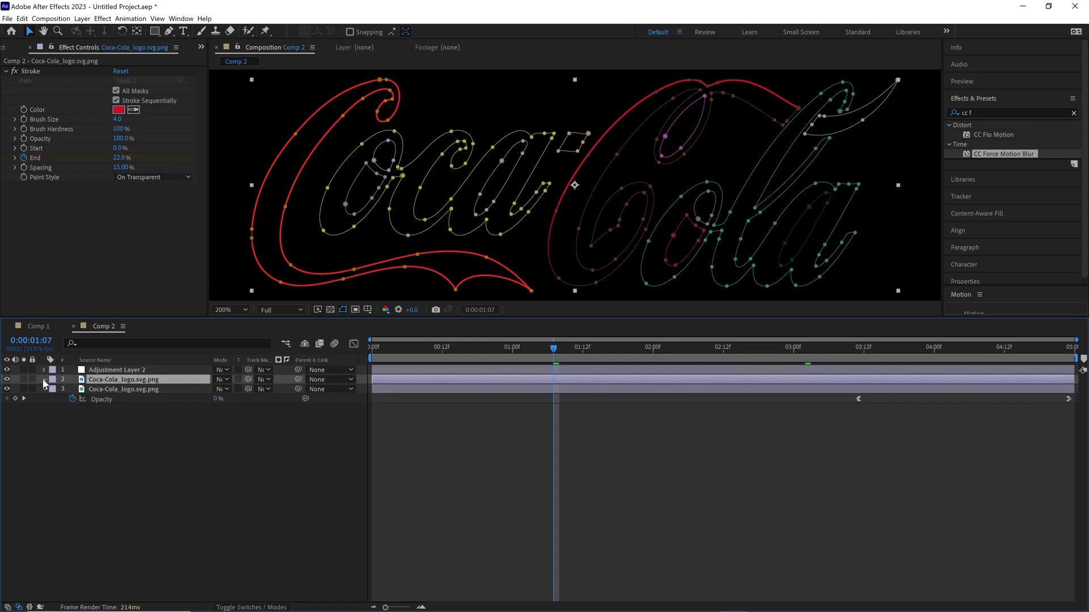
click(44, 379)
drag(858, 428, 828, 428)
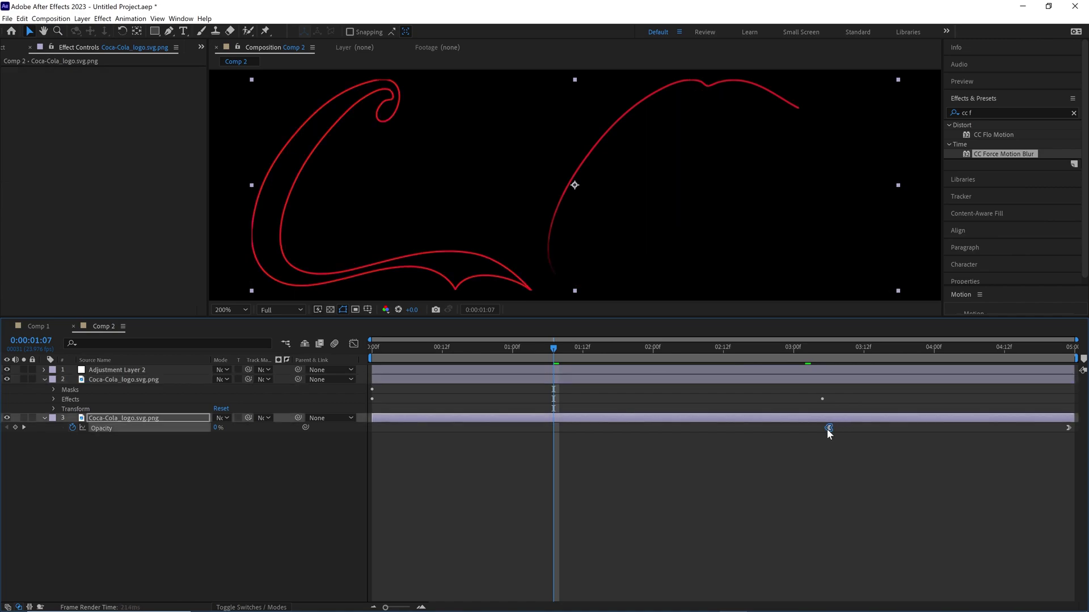
drag(1068, 428, 914, 428)
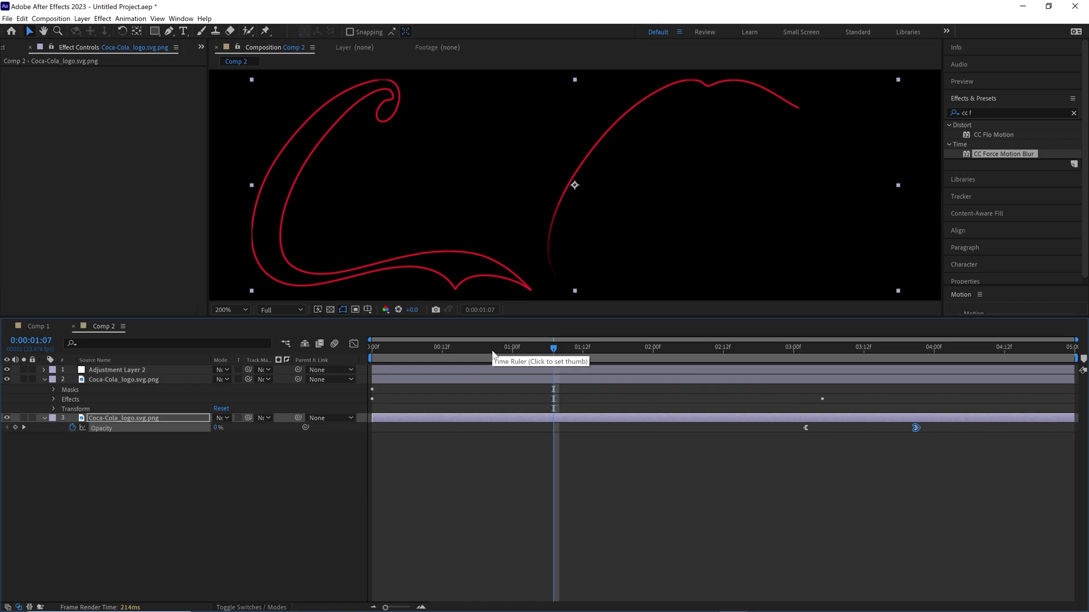
click(229, 311)
click(231, 320)
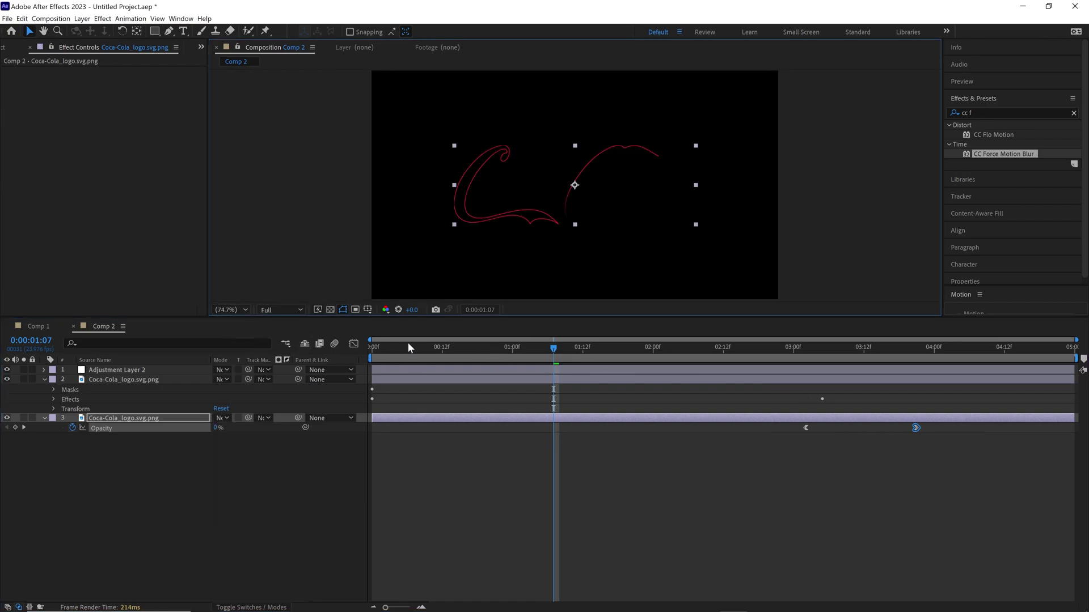
key(Home)
key(space)
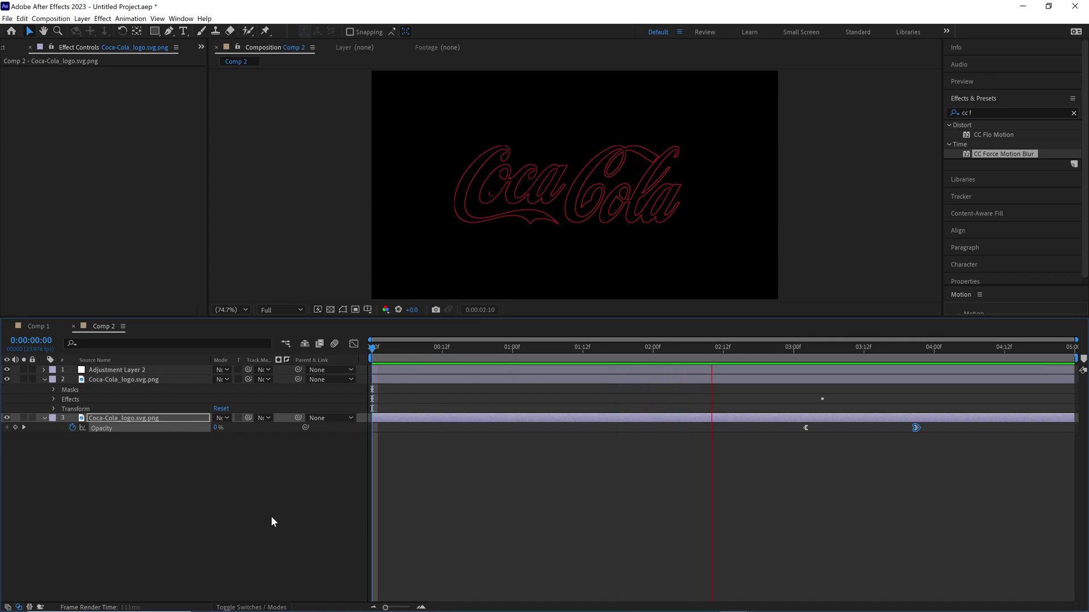